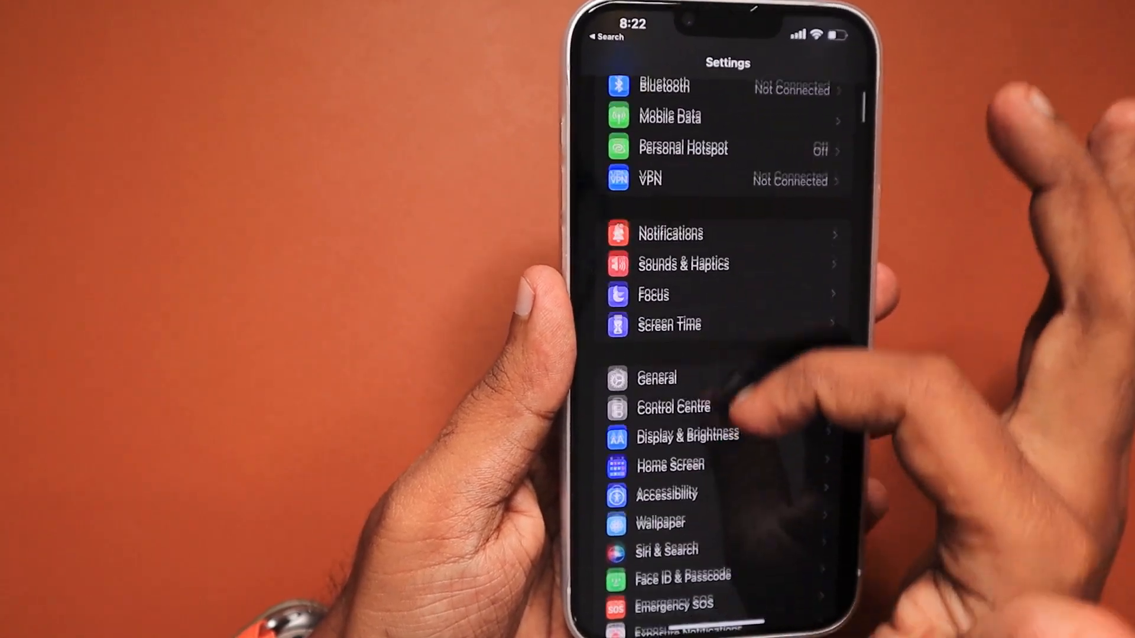
pyautogui.scroll(-5, 719, 400)
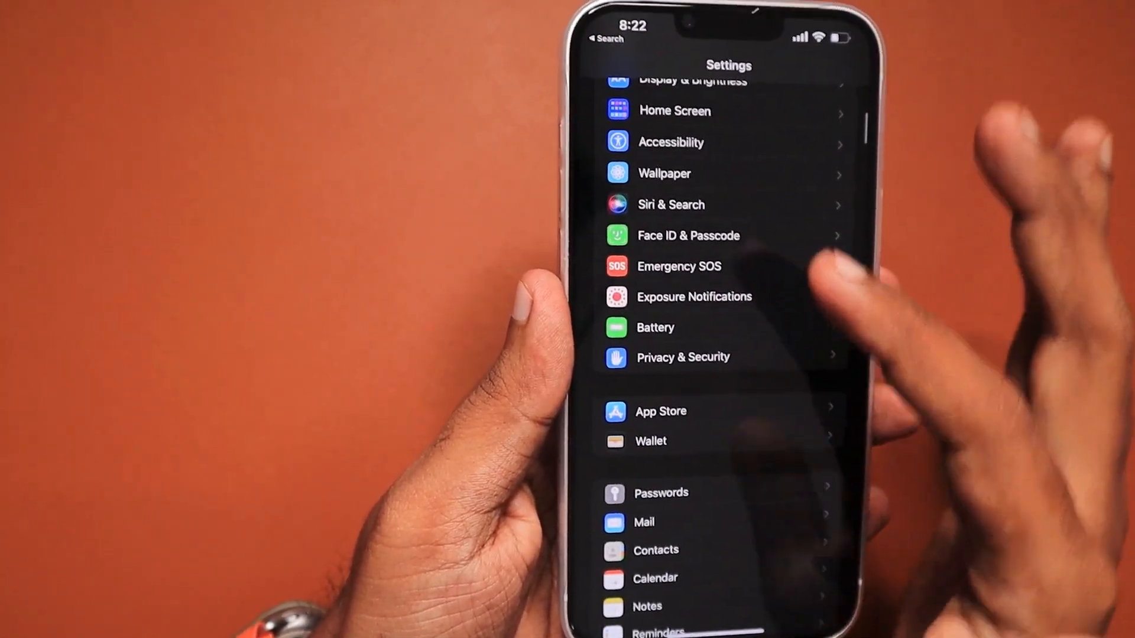
# Navigate from Privacy & Security into the Analytics & Improvements settings page
pyautogui.click(678, 353)
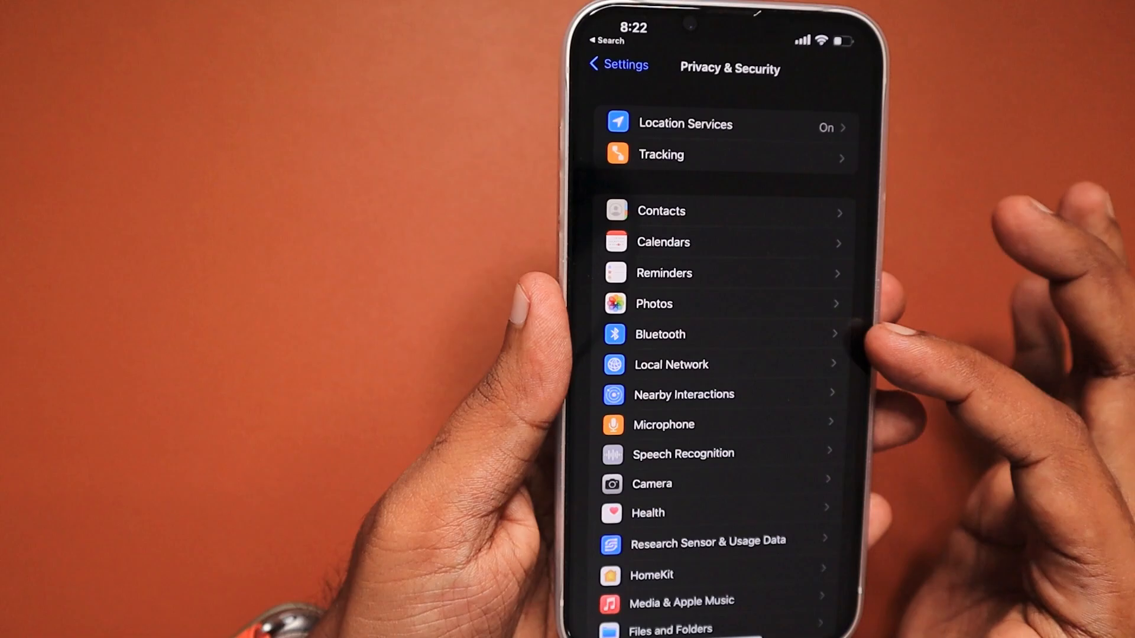
pyautogui.scroll(-8, 710, 354)
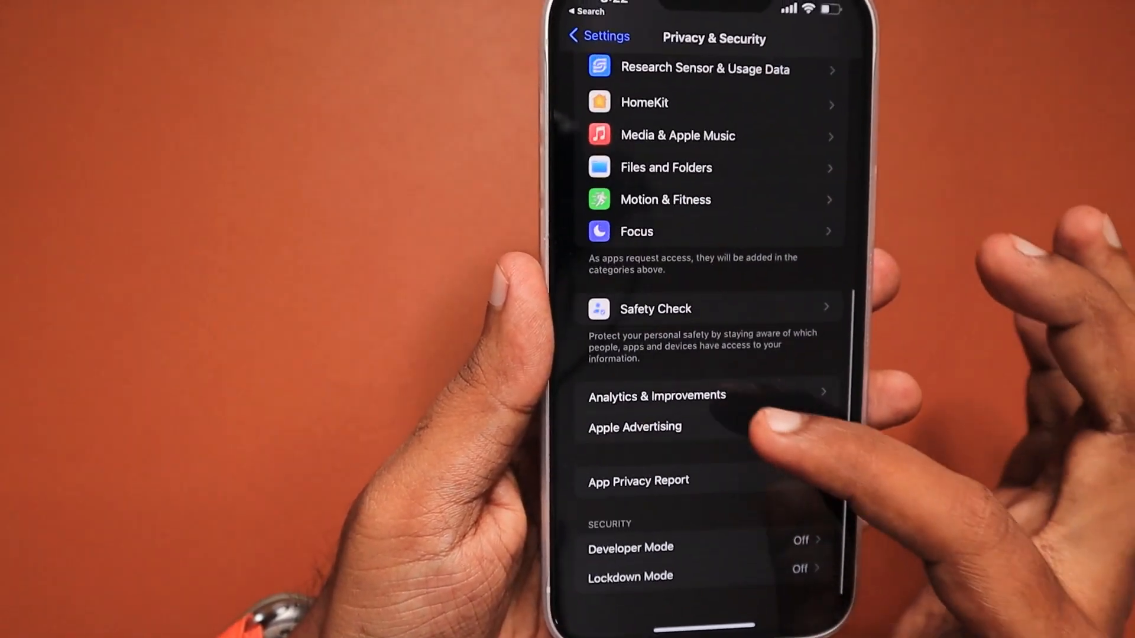
pyautogui.click(674, 399)
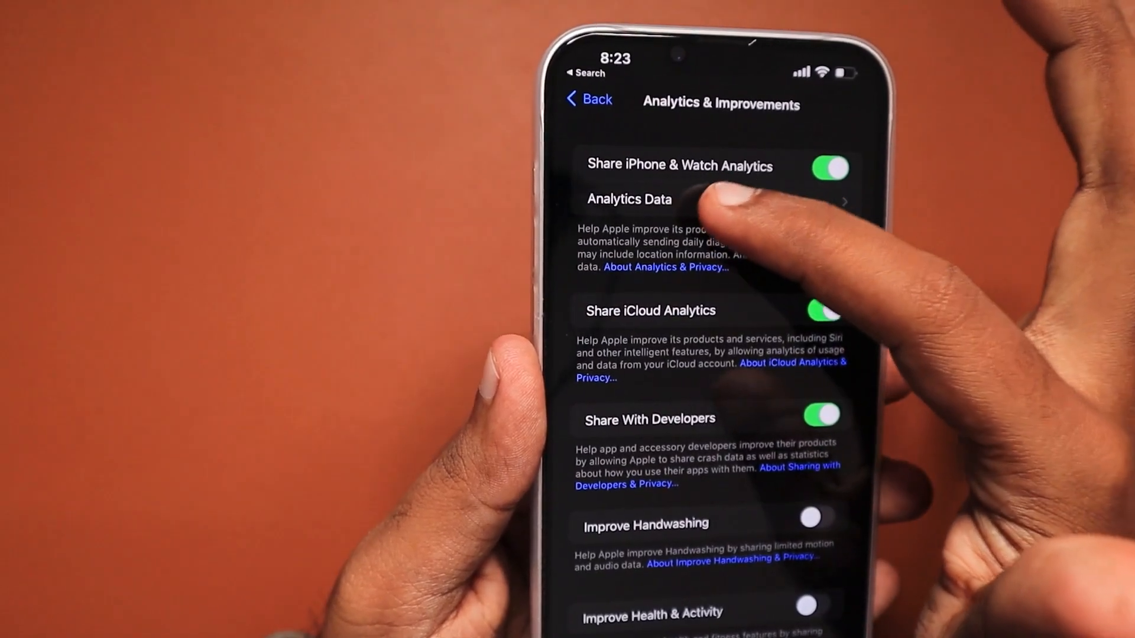
# Show the Analytics Data list of saved log files
pyautogui.click(727, 200)
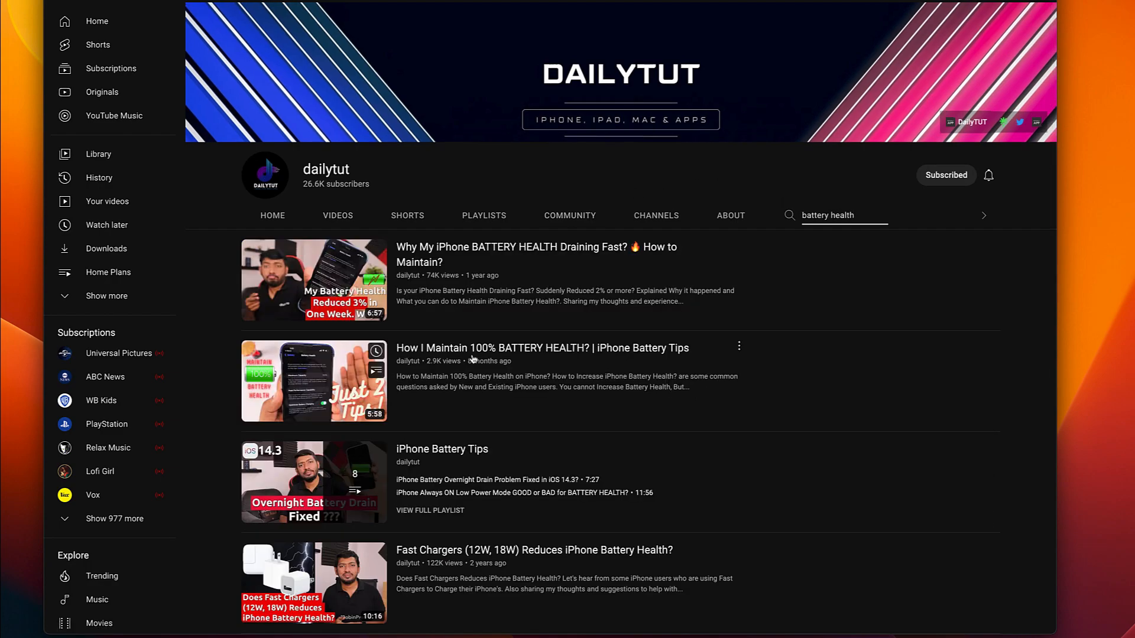
pyautogui.scroll(-3, 473, 359)
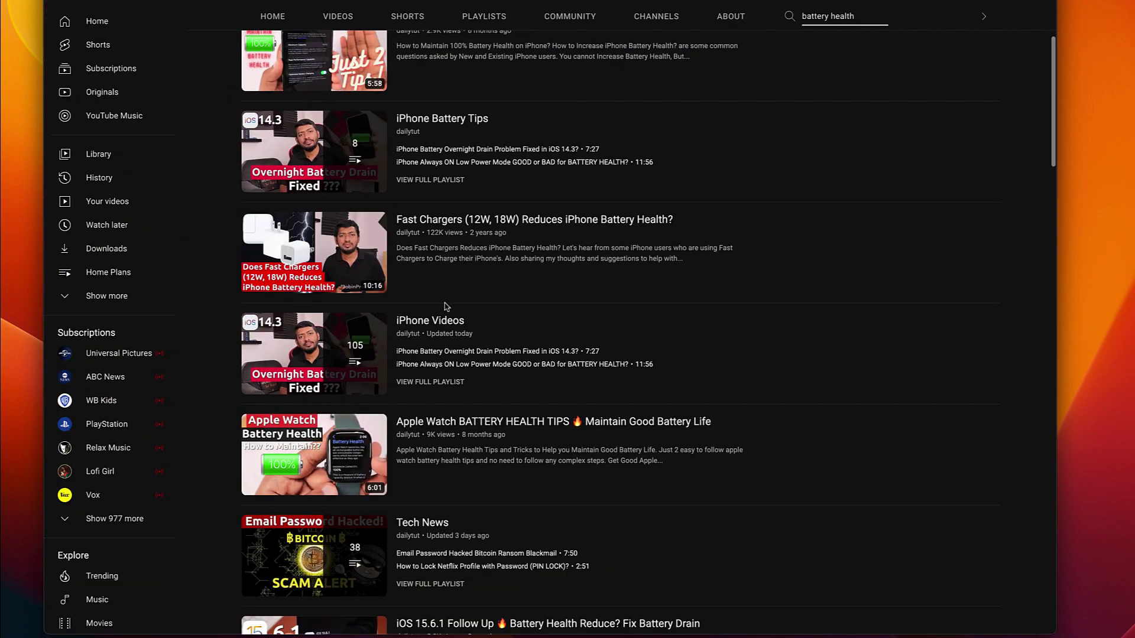
pyautogui.scroll(-2, 446, 307)
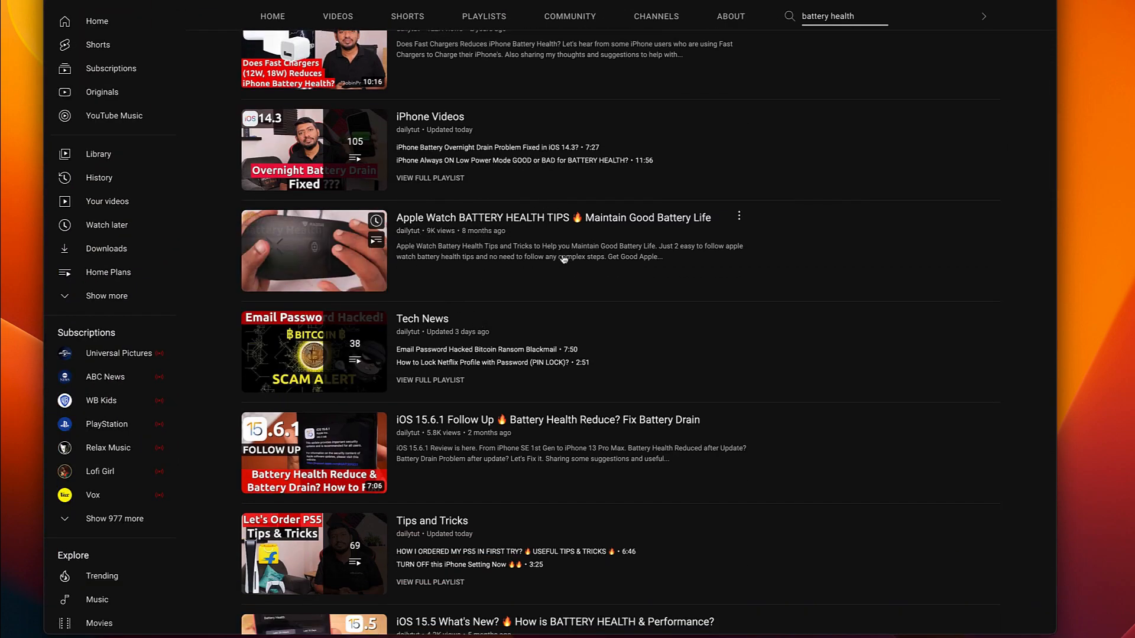
pyautogui.scroll(6, 564, 259)
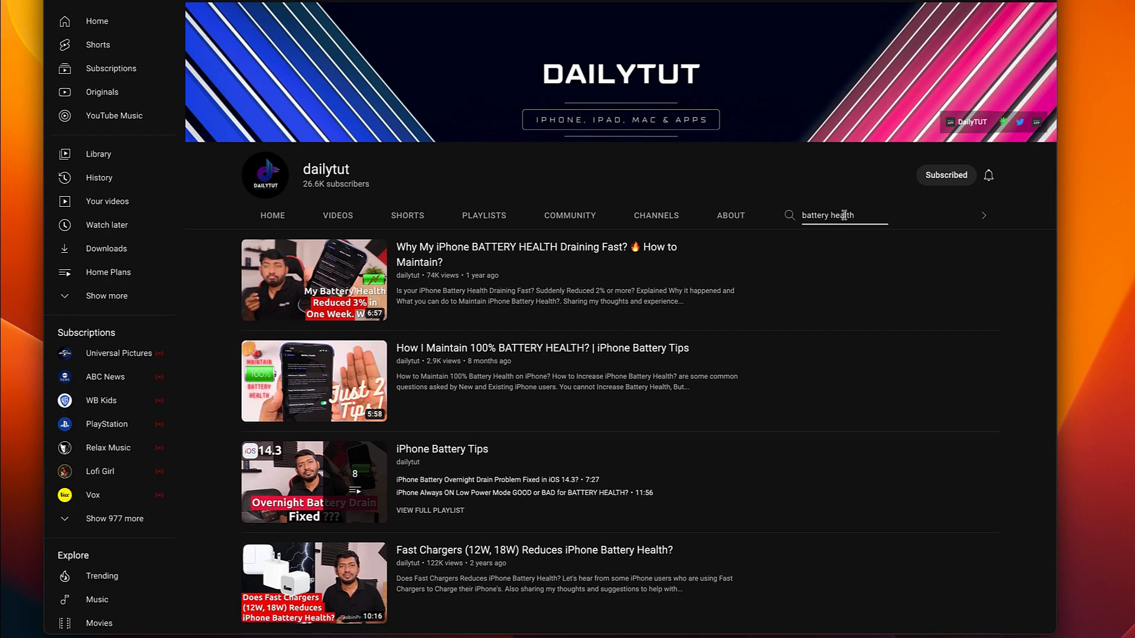